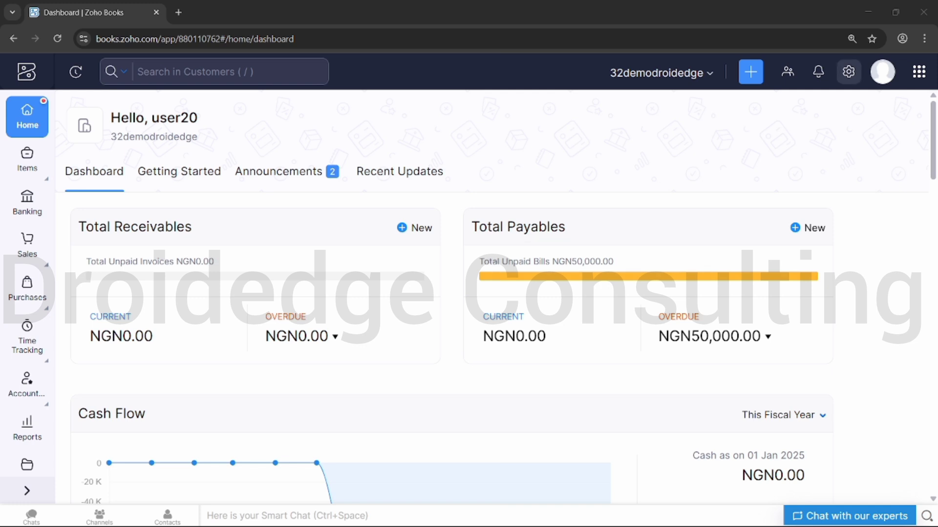
- Search settings for 'USERS' and open the All Users page under Users & Roles
left_click(849, 72)
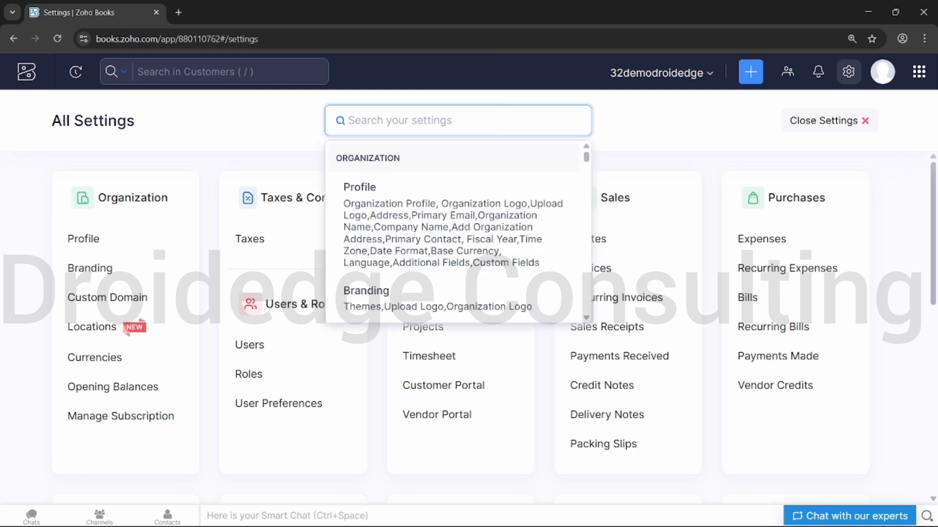
type("USERS")
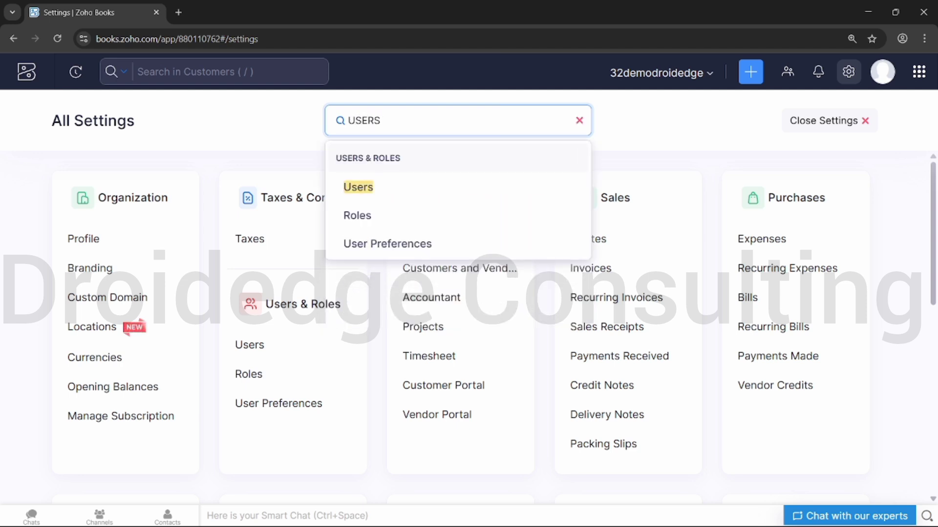
key("Down")
key("Down")
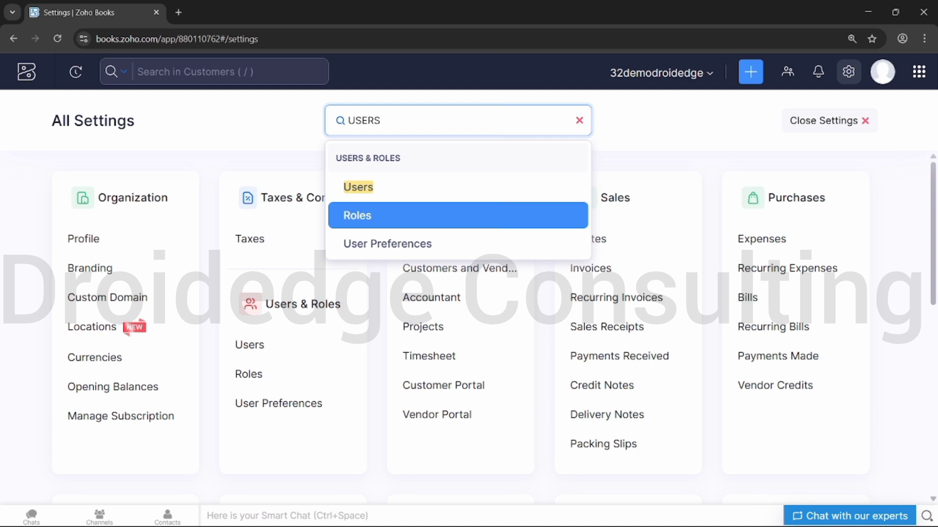
key("Return")
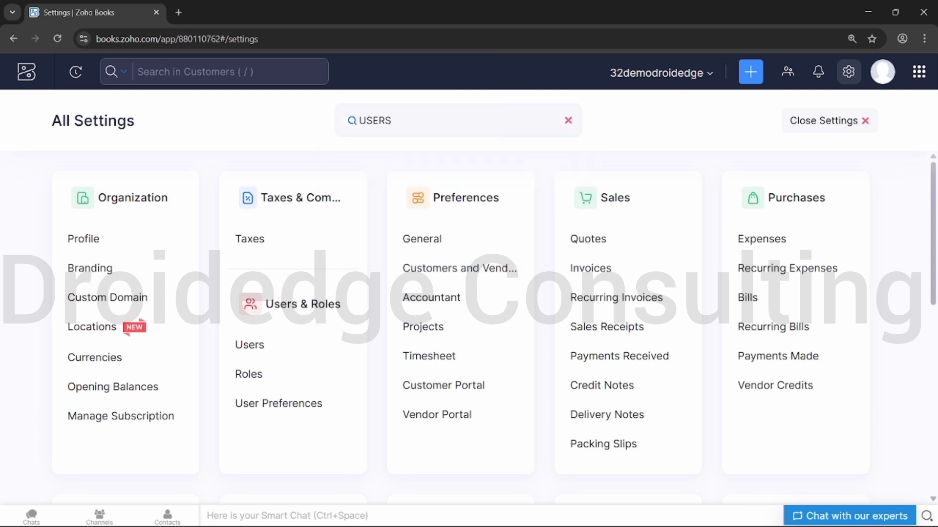
left_click(249, 345)
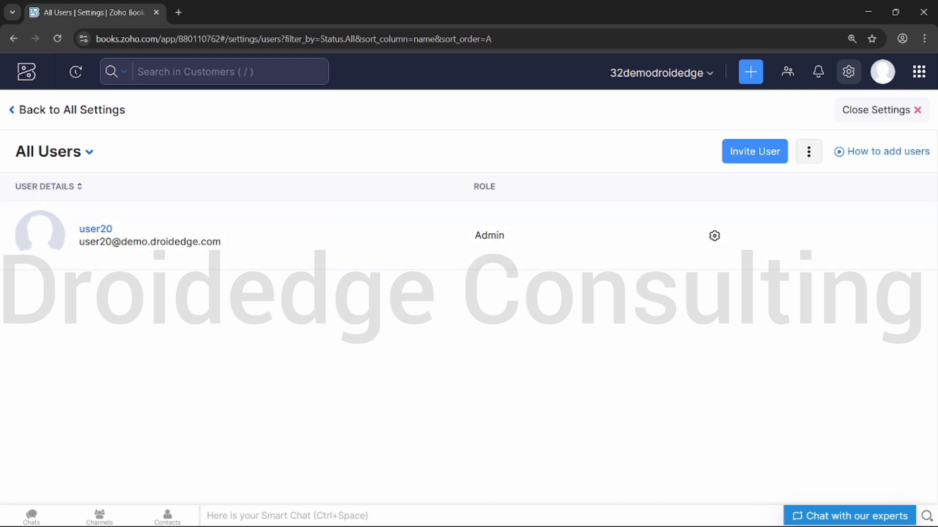
- Invite a user and switch to the Zoho Admin Panel tab with the Assign Books form
left_click(754, 151)
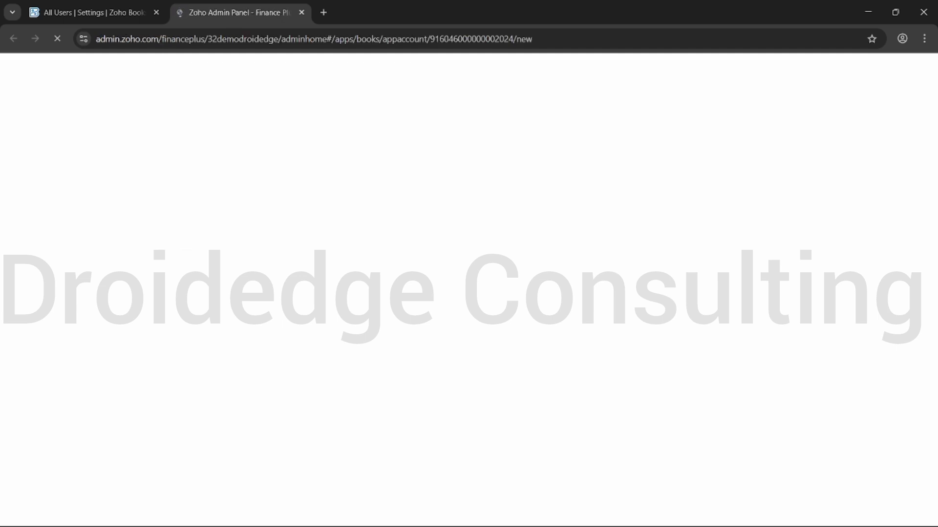
left_click(91, 12)
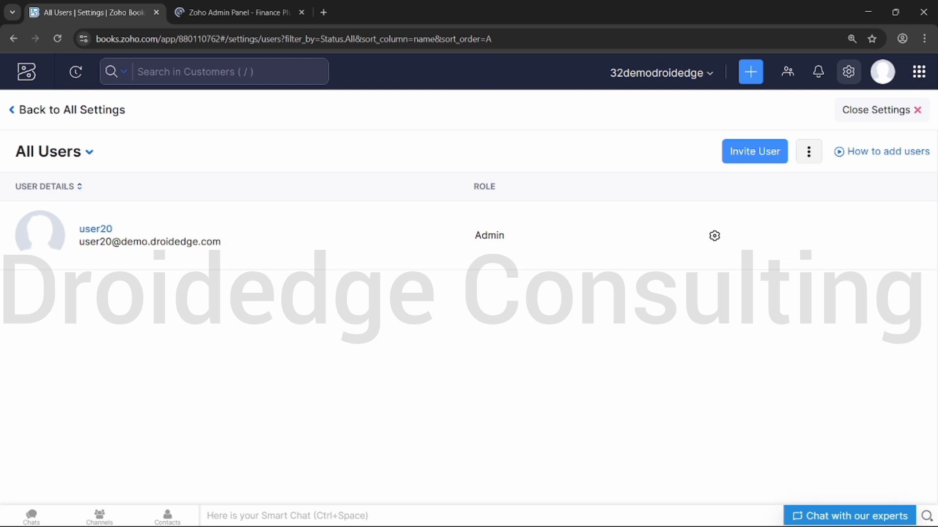
left_click(239, 12)
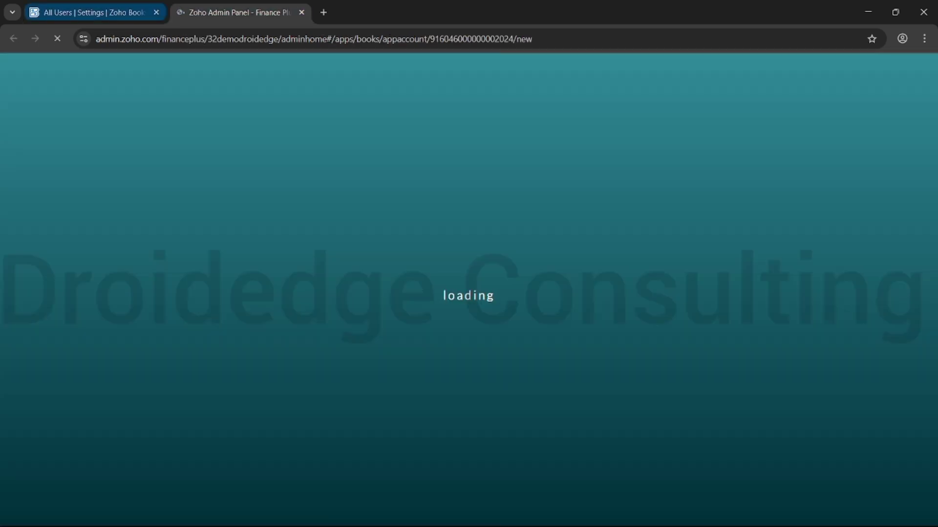
left_click(91, 12)
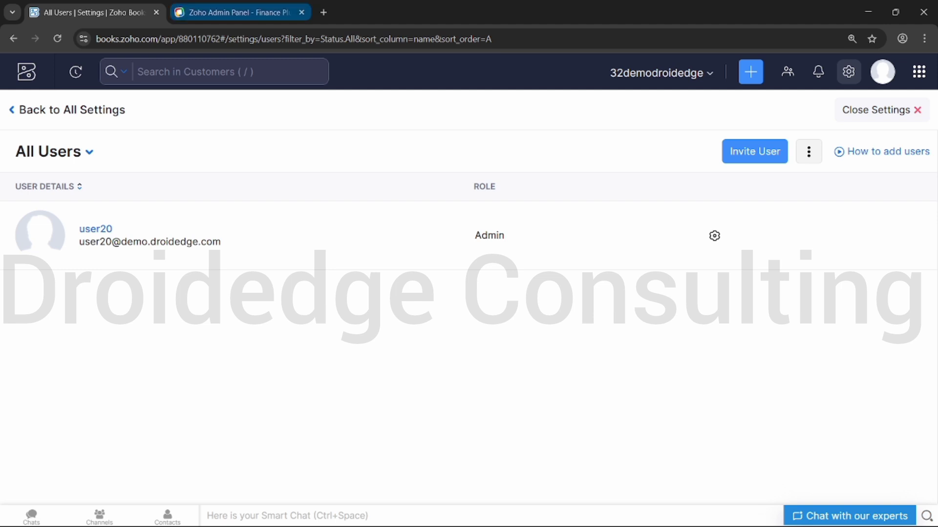
left_click(240, 12)
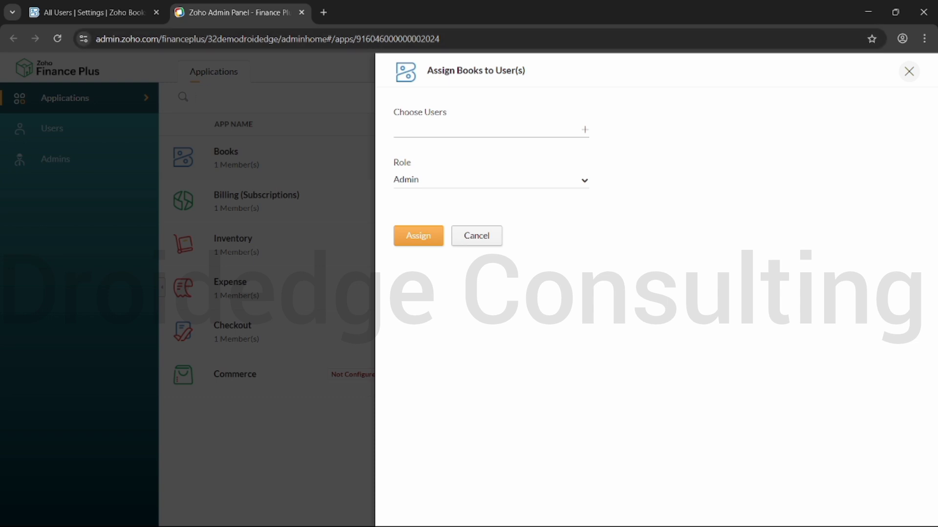
- Assign Books to the existing user via Choose Users, then close the Books details panel
left_click(489, 130)
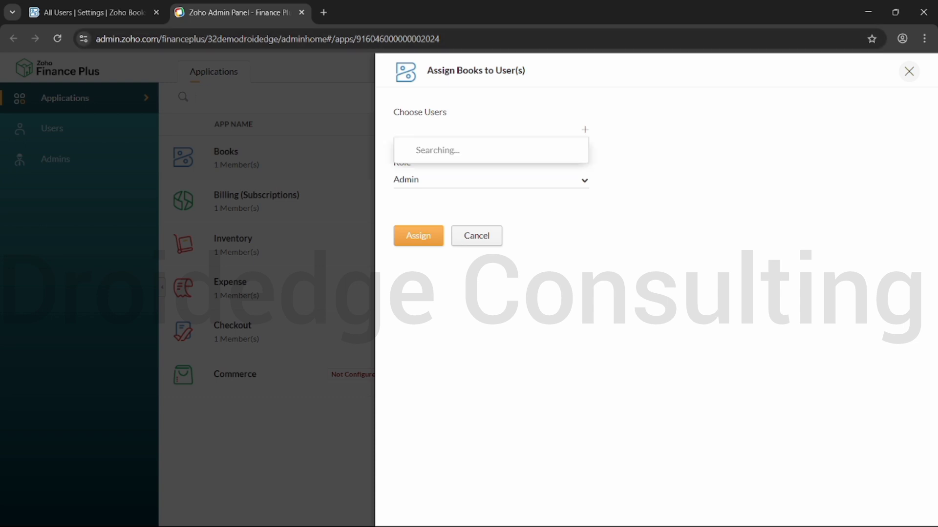
key("Escape")
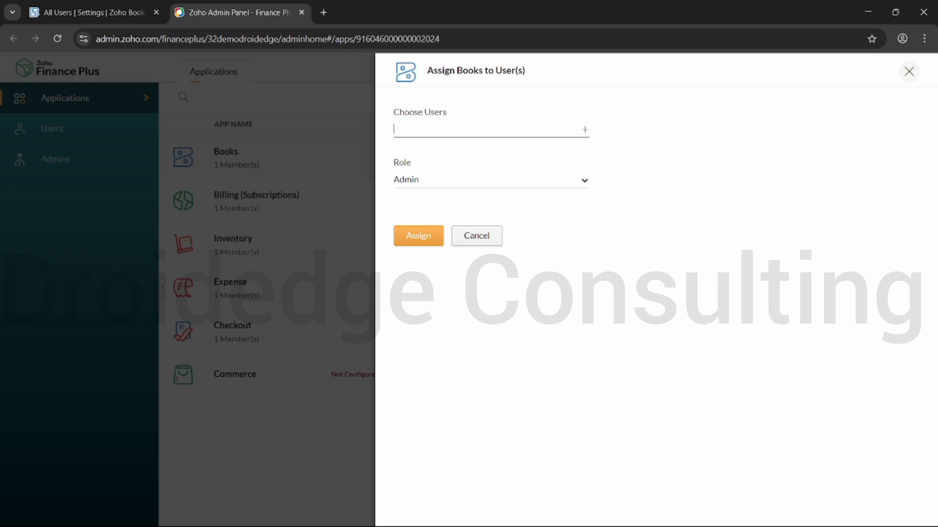
left_click(584, 130)
left_click(489, 130)
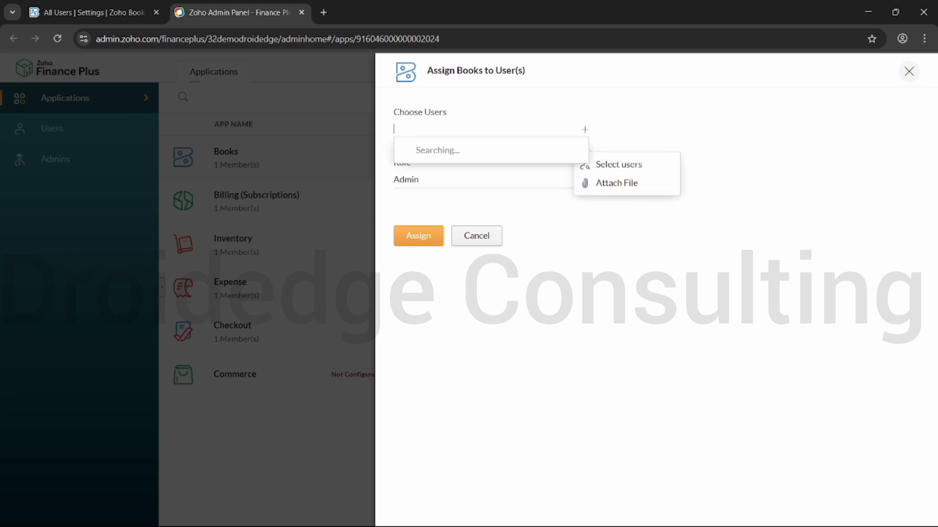
left_click(474, 156)
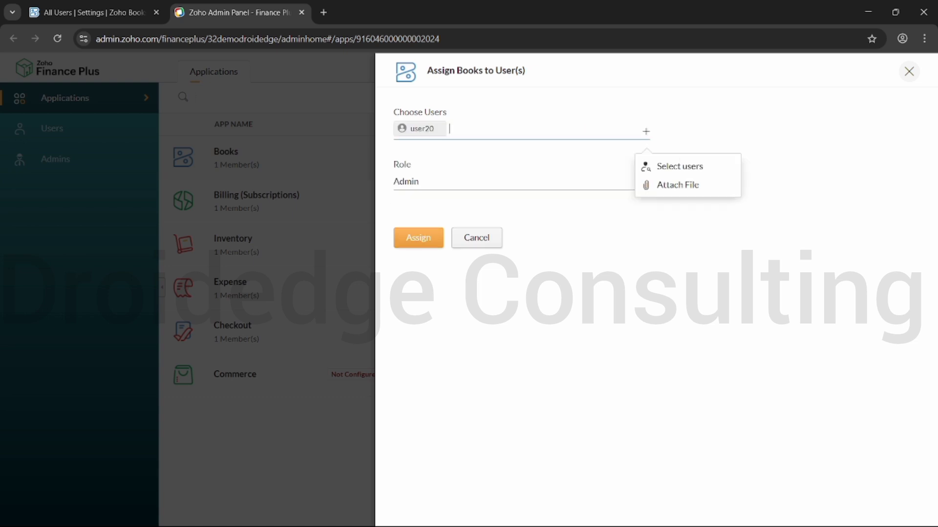
left_click(476, 236)
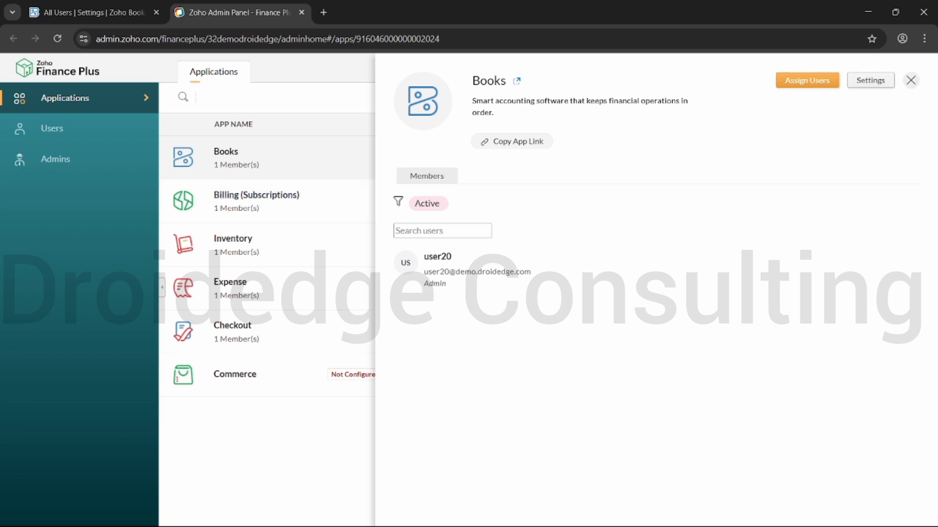
key("Escape")
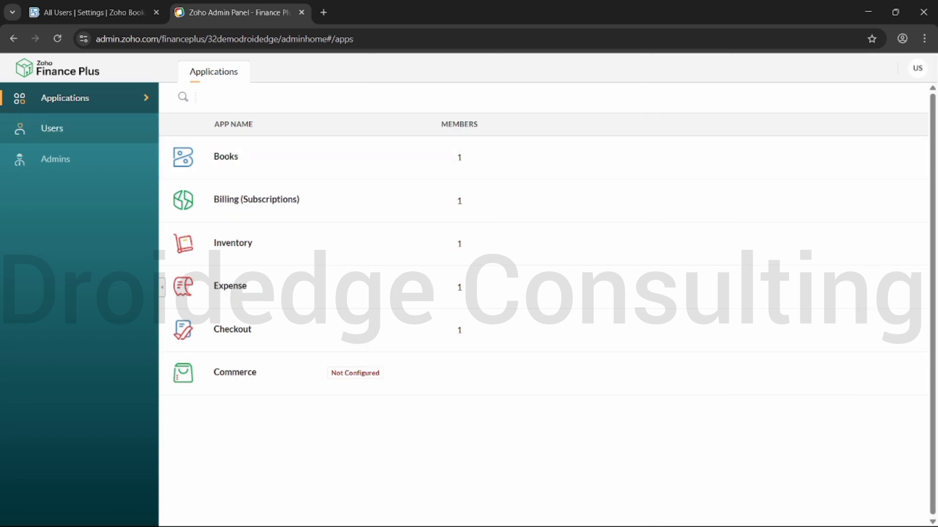
- Open Add User from the Users list and enter the user's first name
left_click(53, 128)
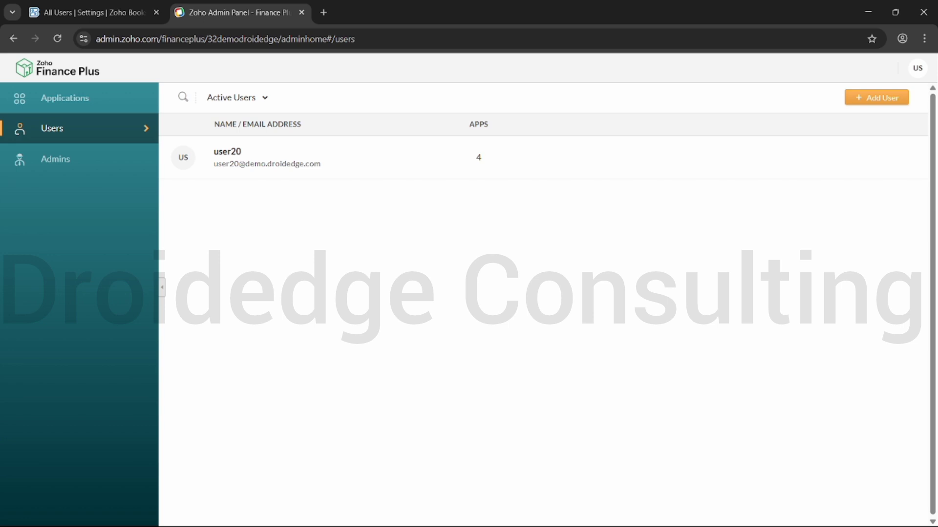
left_click(877, 97)
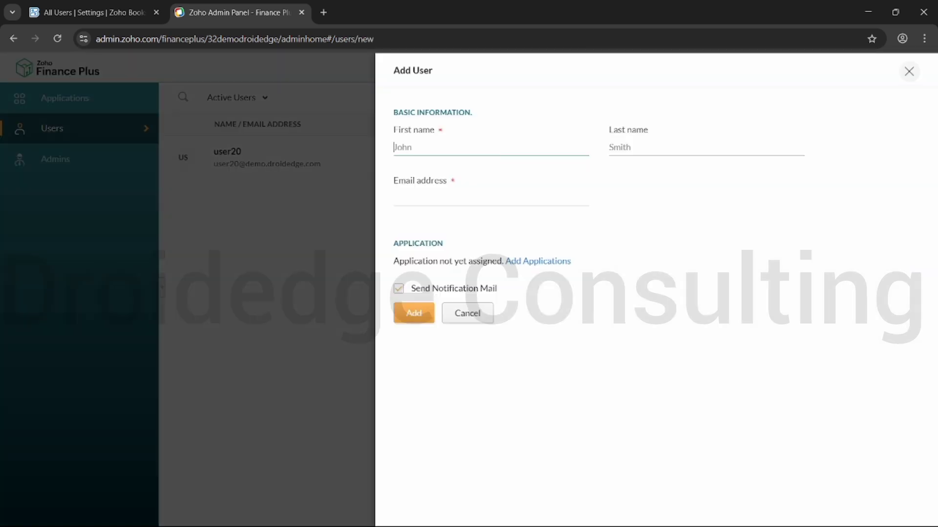
type("ji")
key("BackSpace")
key("BackSpace")
type("j")
key("BackSpace")
- Fill in the user's last name and start typing the e-mail address
key("Tab")
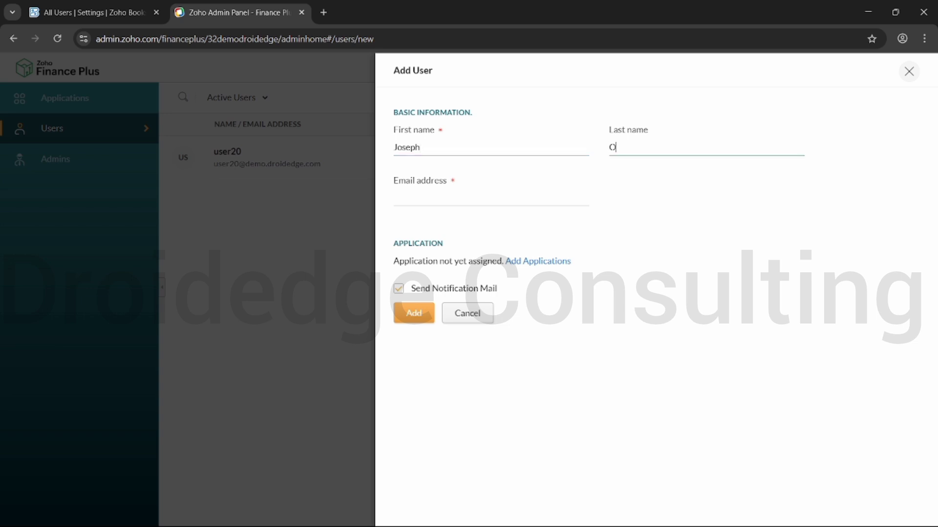
key("Tab")
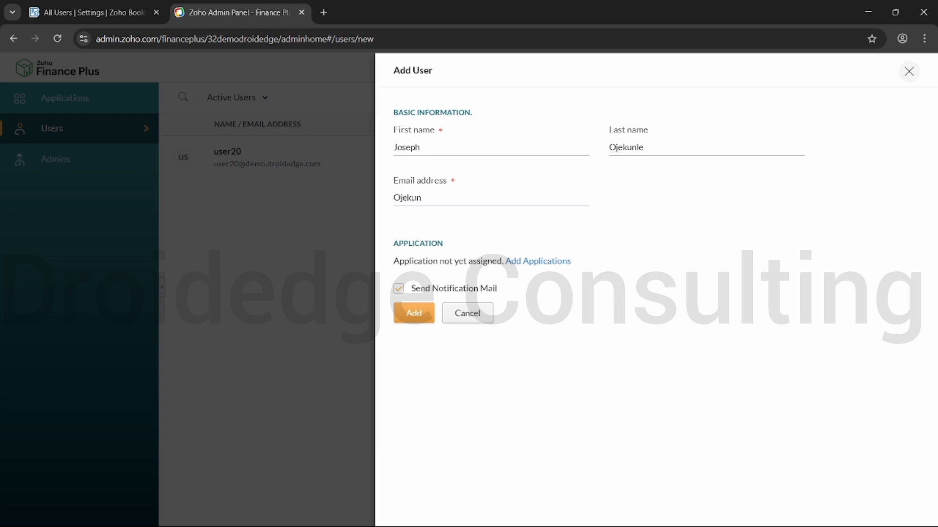
- Submit the new user, get the 'Invalid email address' error, and return to Zoho Books
left_click(414, 313)
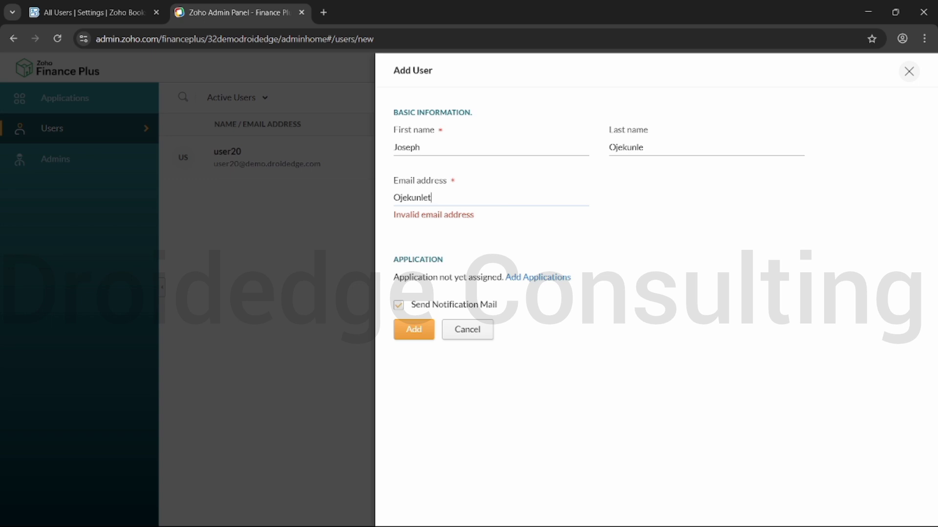
key("ctrl+shift+Tab")
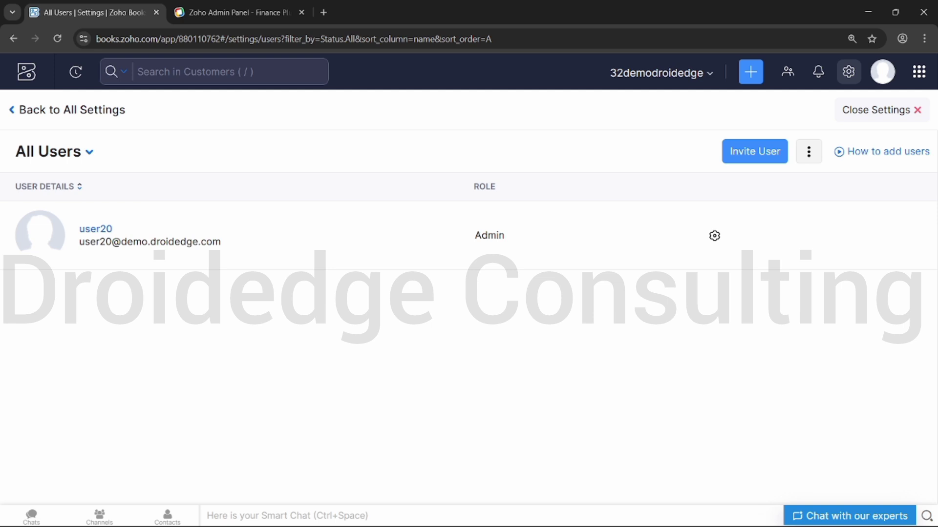
- Go to Roles under Users & Roles in All Settings and start a New Role
left_click(71, 110)
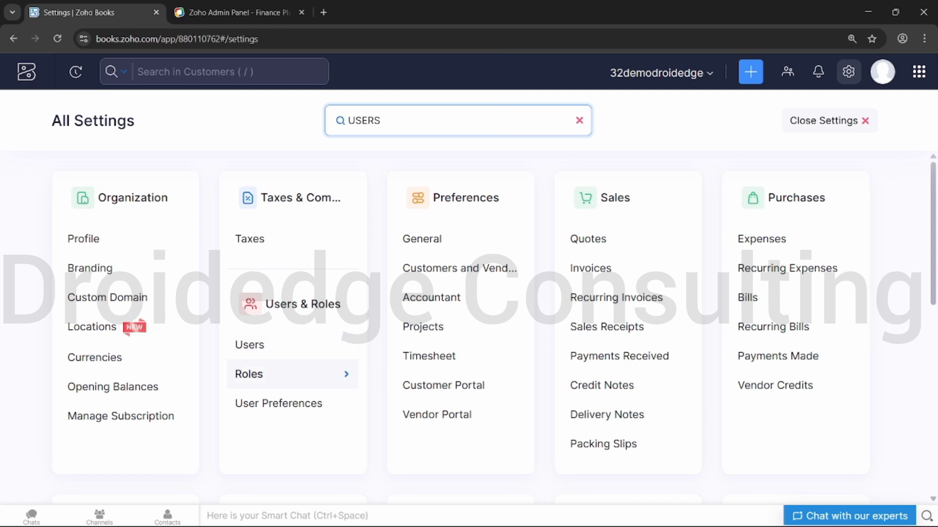
left_click(249, 374)
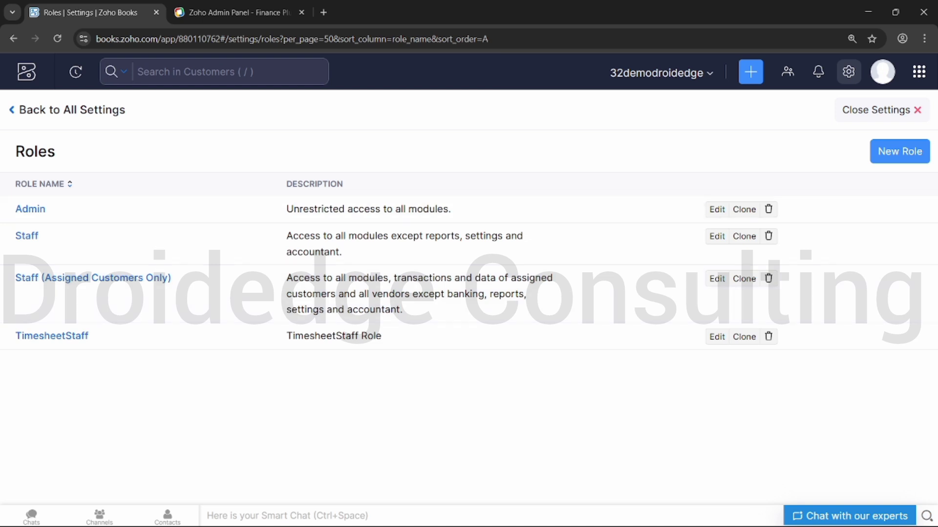
left_click(900, 152)
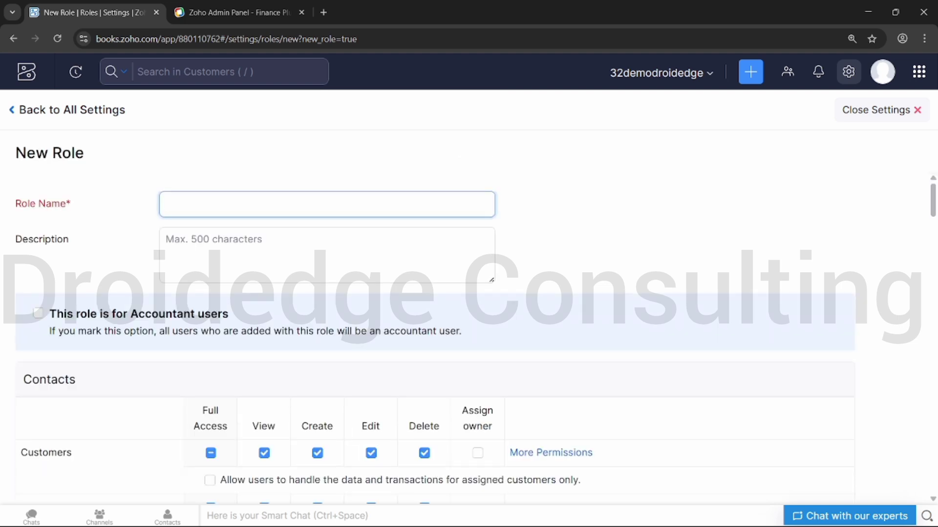
- Name the role 'Manager' and copy the same text into its Description
type("Manager")
key("ctrl+a")
key("ctrl+c")
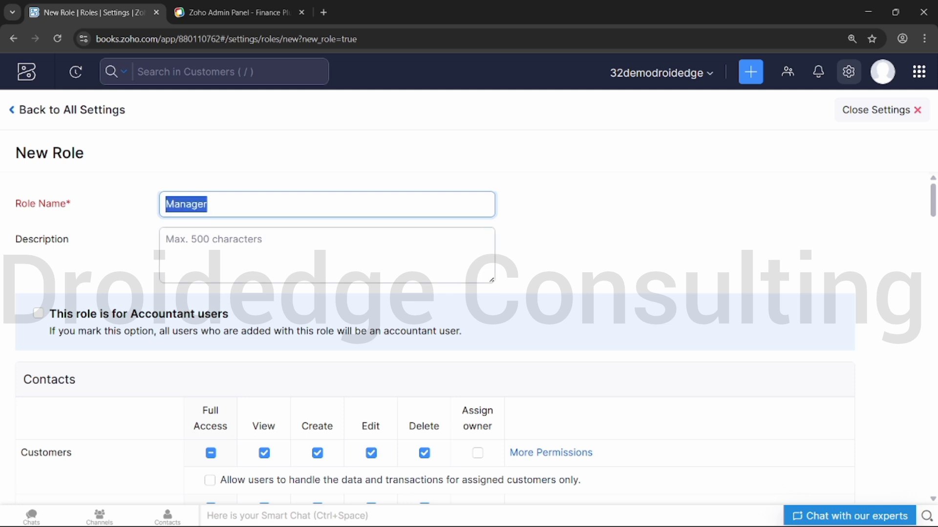
key("Tab")
key("ctrl+v")
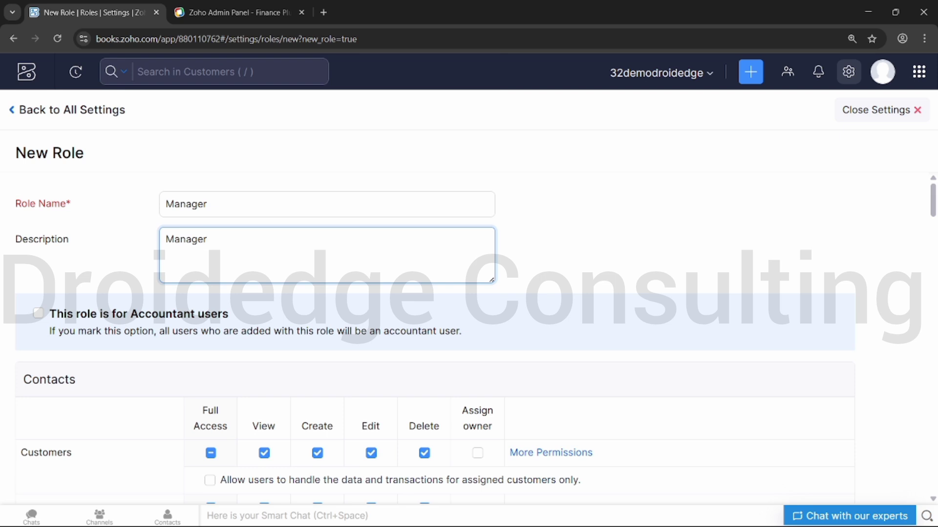
scroll(434, 337, "down", 2)
scroll(434, 337, "down", 1)
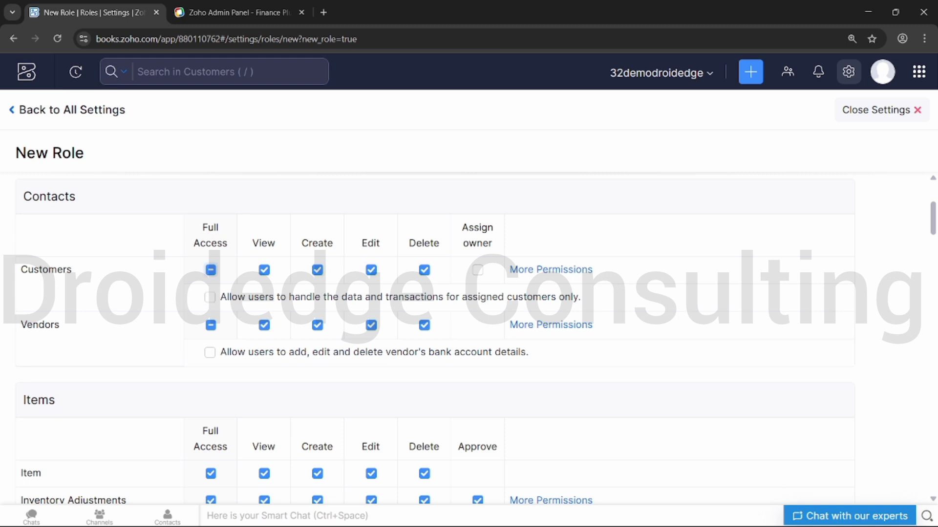
- Allow Customers Assign owner, remove Customers Edit and Delete, and make Banking view-only
left_click(210, 269)
left_click(371, 269)
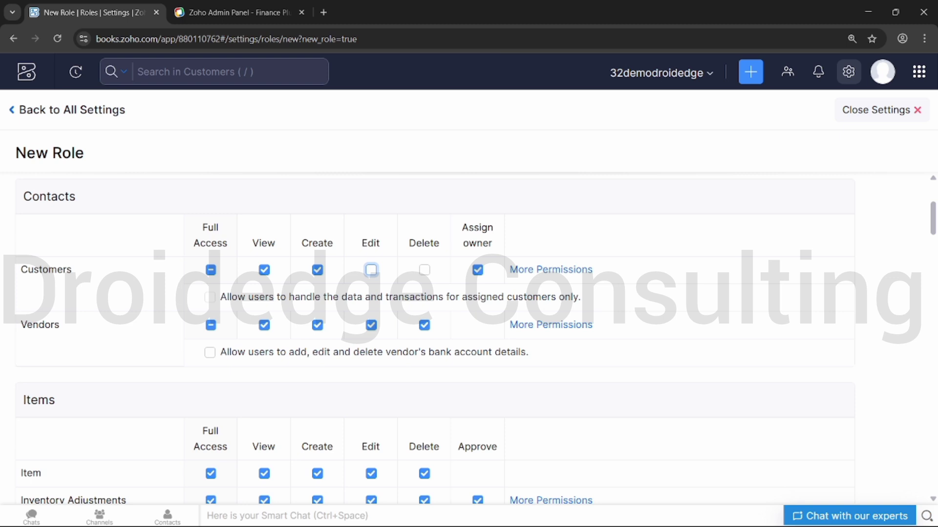
scroll(469, 293, "down", 4)
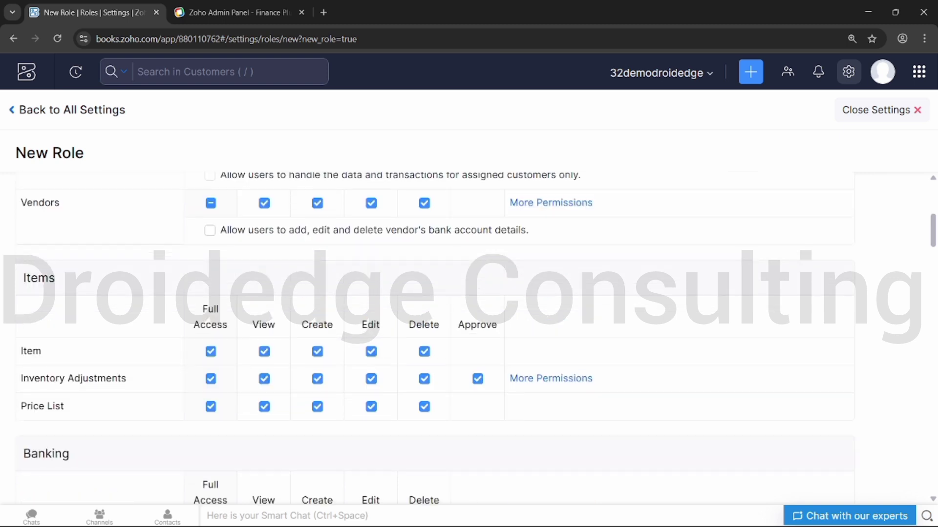
scroll(469, 293, "down", 3)
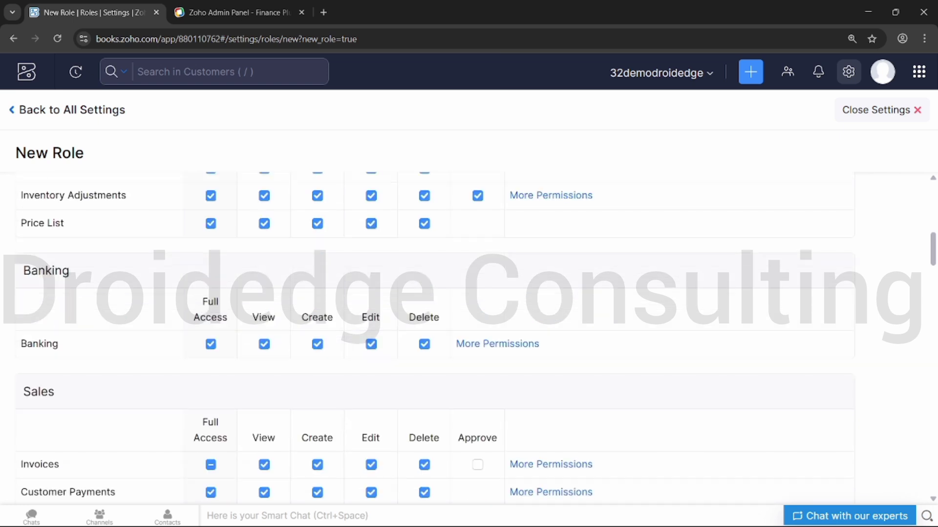
left_click(317, 344)
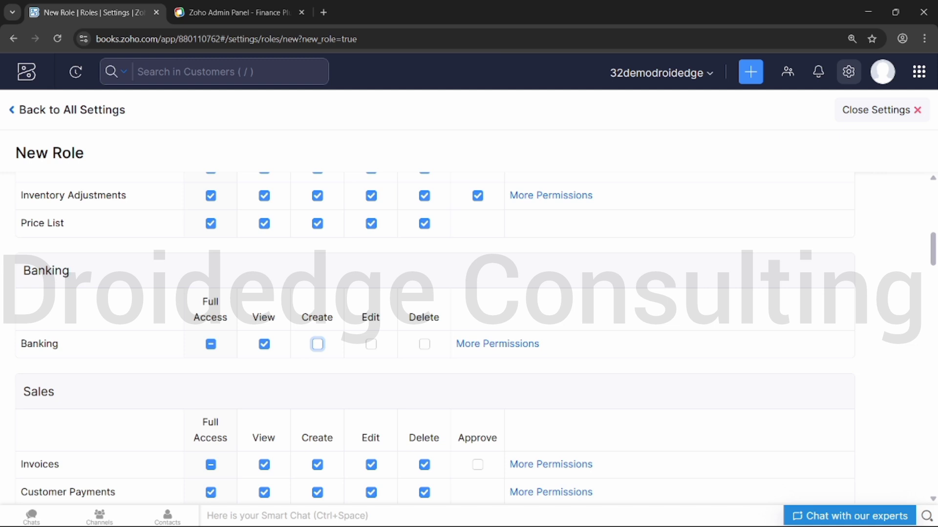
- Scroll through the remaining module permissions down to the dashboard settings
scroll(468, 337, "down", 1)
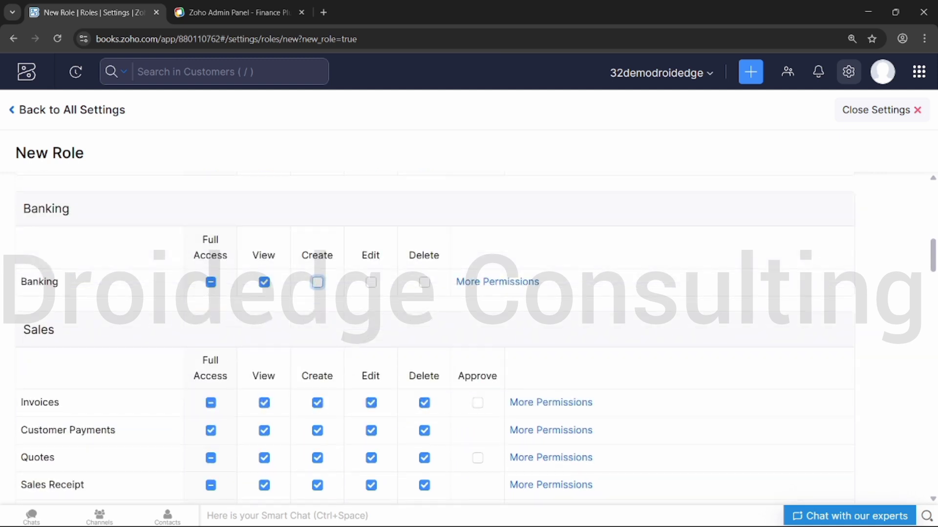
scroll(469, 337, "down", 3)
scroll(468, 337, "down", 8)
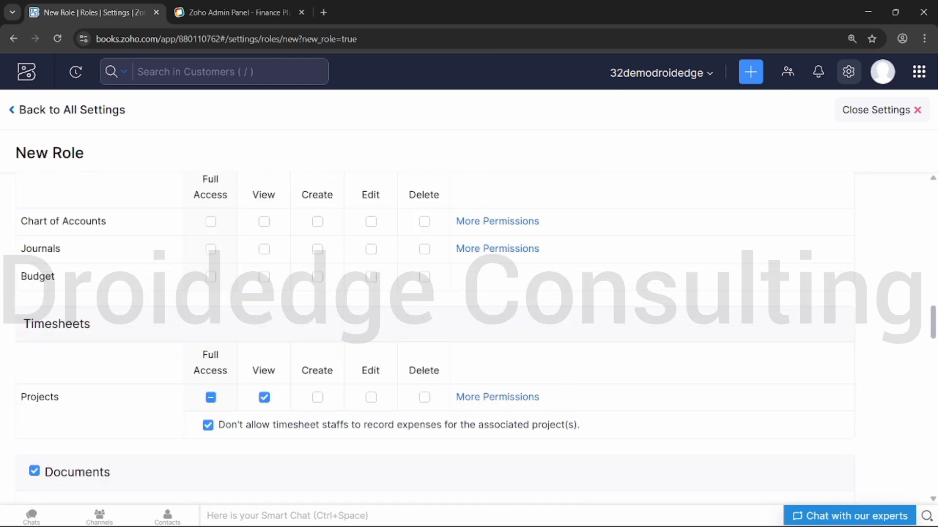
scroll(469, 337, "up", 1)
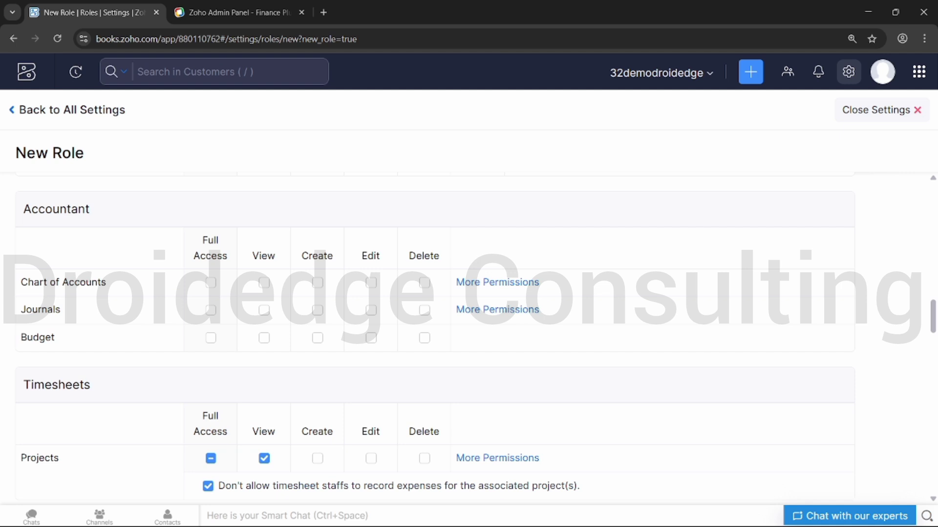
scroll(469, 337, "down", 2)
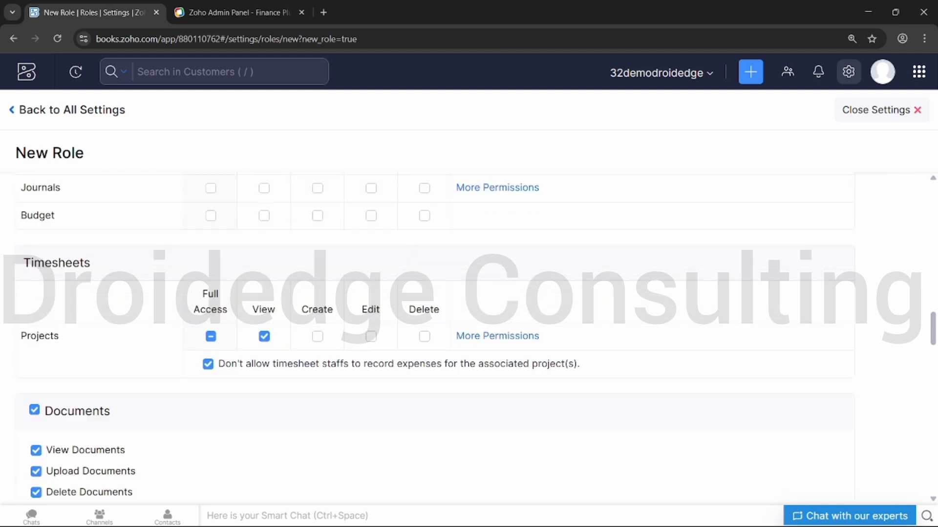
scroll(469, 337, "down", 3)
scroll(469, 337, "down", 4)
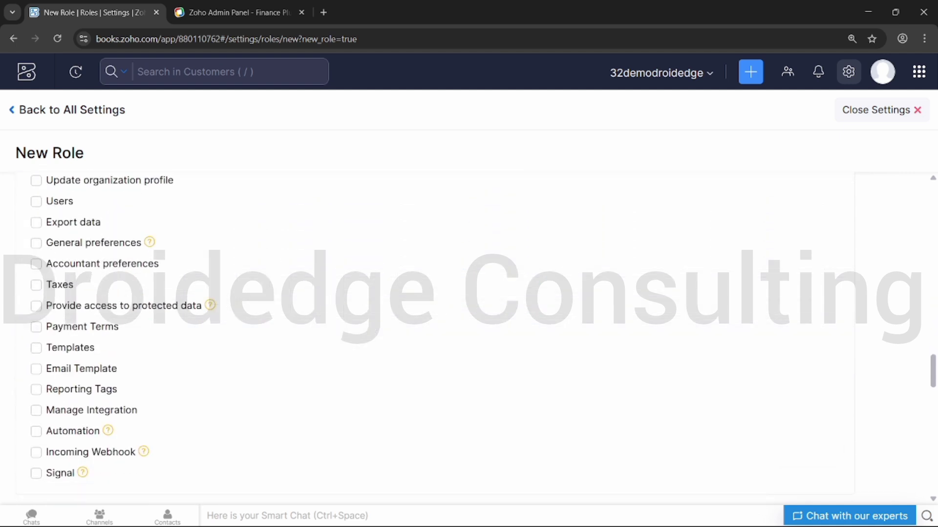
scroll(468, 337, "up", 2)
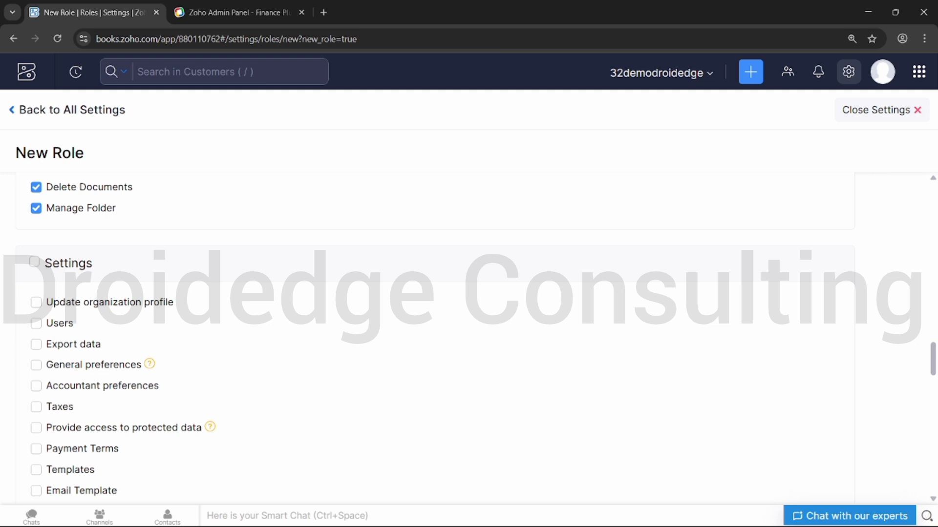
scroll(469, 337, "down", 1)
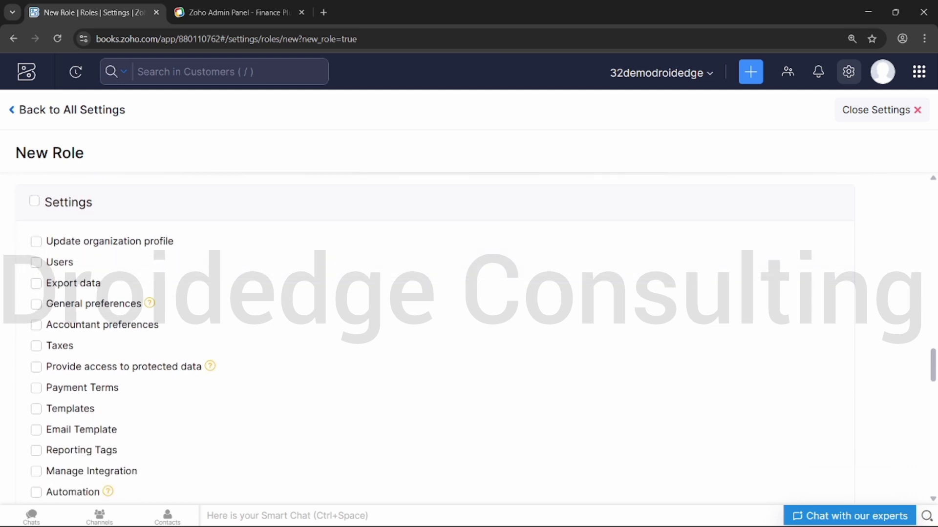
scroll(468, 337, "down", 4)
scroll(469, 337, "down", 2)
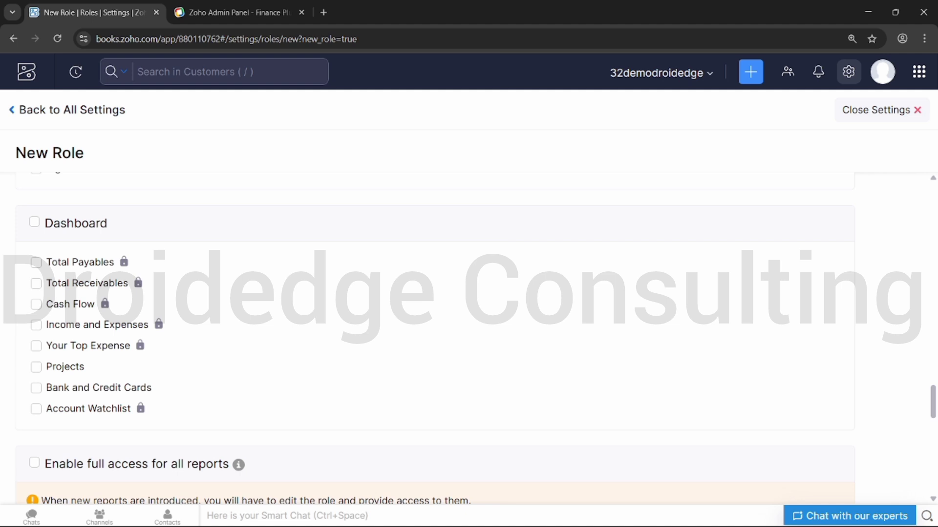
scroll(469, 337, "down", 1)
scroll(469, 337, "up", 1)
- Toggle Total Payables and Total Receivables dashboard access on, then back off
left_click(36, 262)
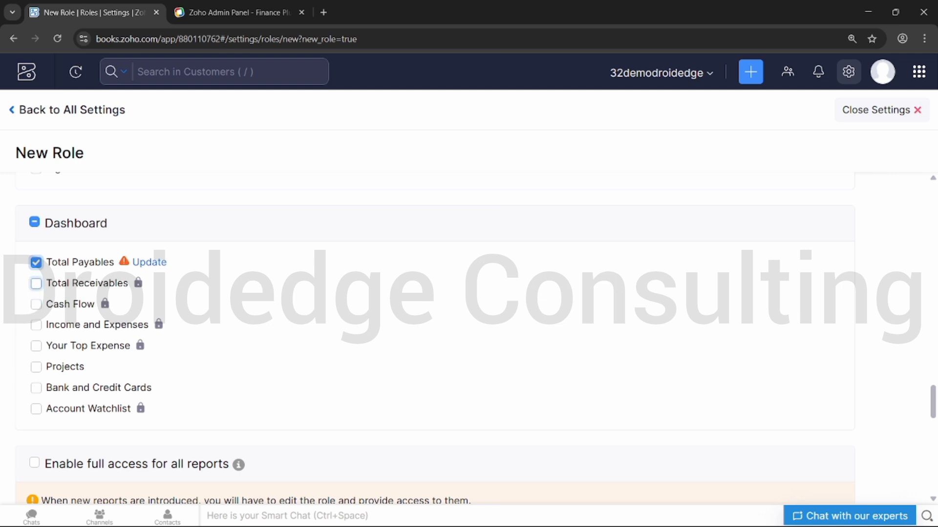
left_click(36, 283)
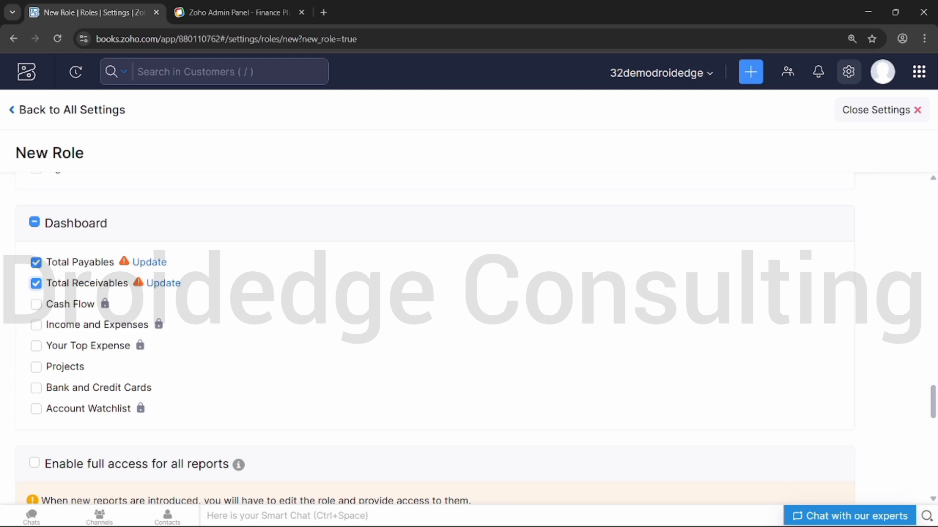
left_click(35, 284)
left_click(36, 262)
scroll(439, 337, "down", 6)
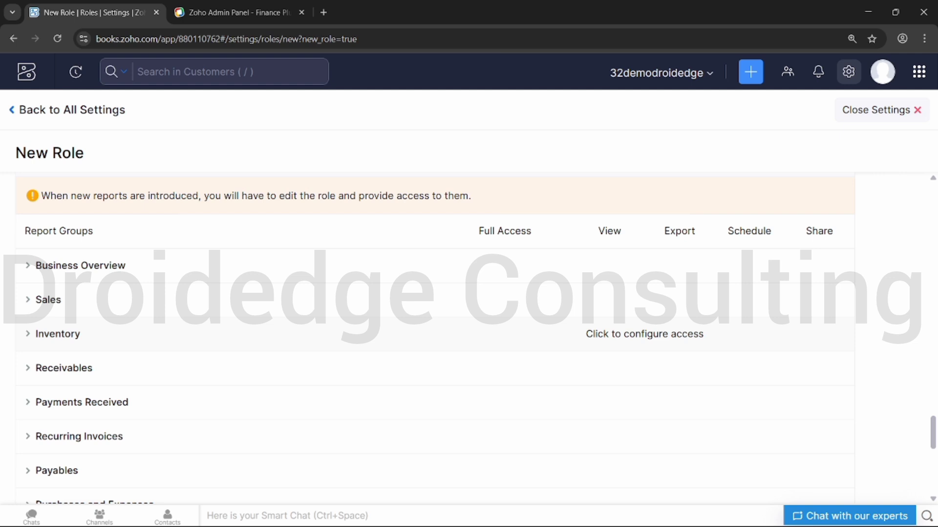
scroll(645, 334, "down", 9)
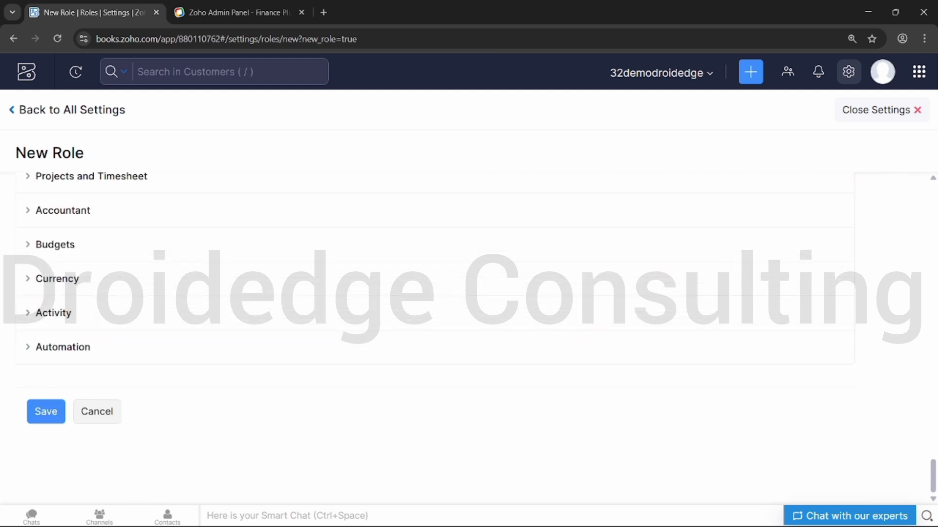
scroll(645, 334, "up", 8)
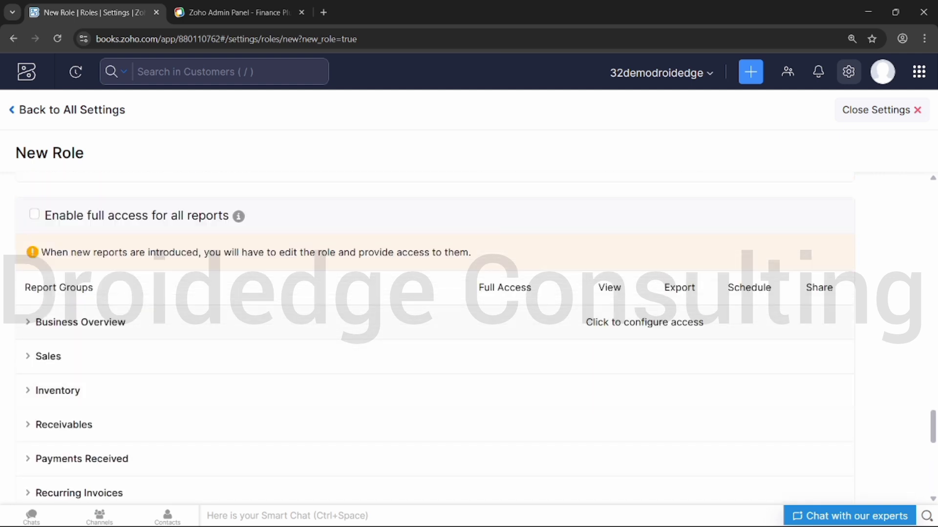
- Expand and collapse the Business Overview report group to check its permissions
left_click(644, 322)
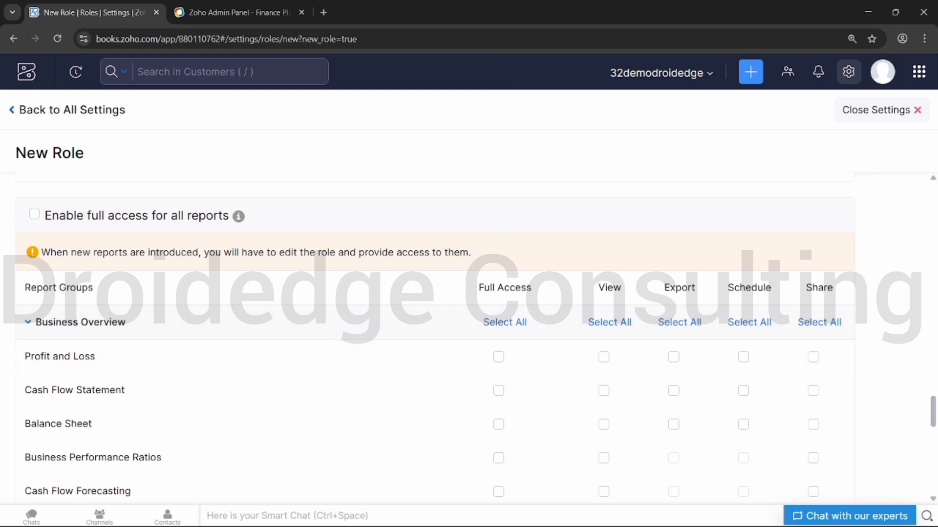
scroll(435, 345, "down", 1)
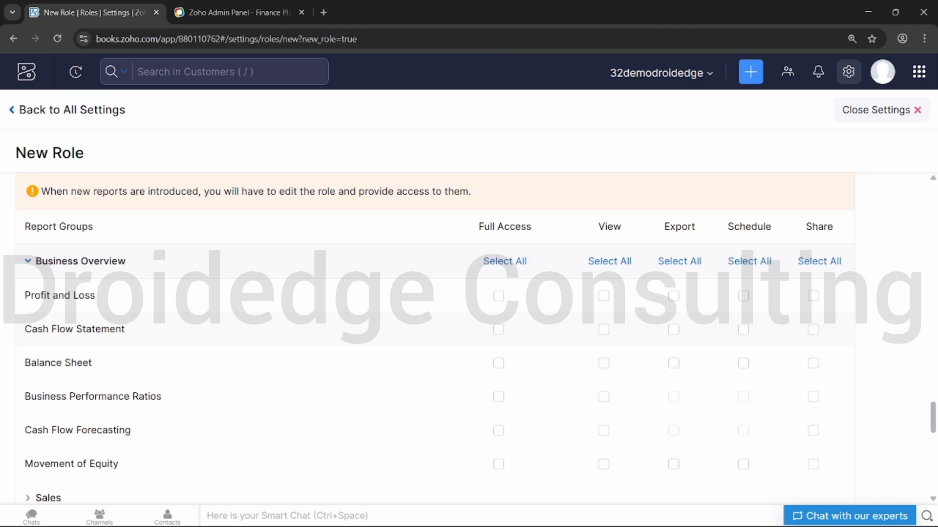
scroll(435, 345, "down", 1)
left_click(80, 200)
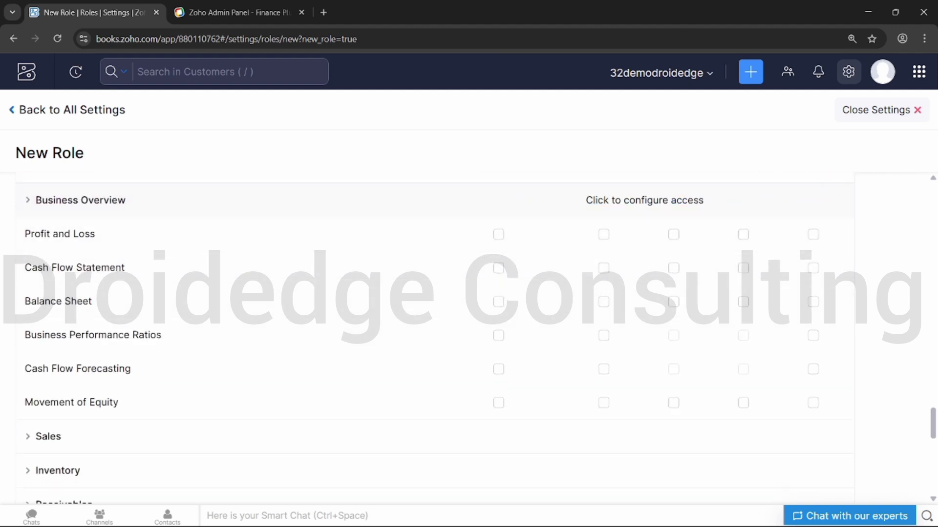
scroll(435, 337, "down", 6)
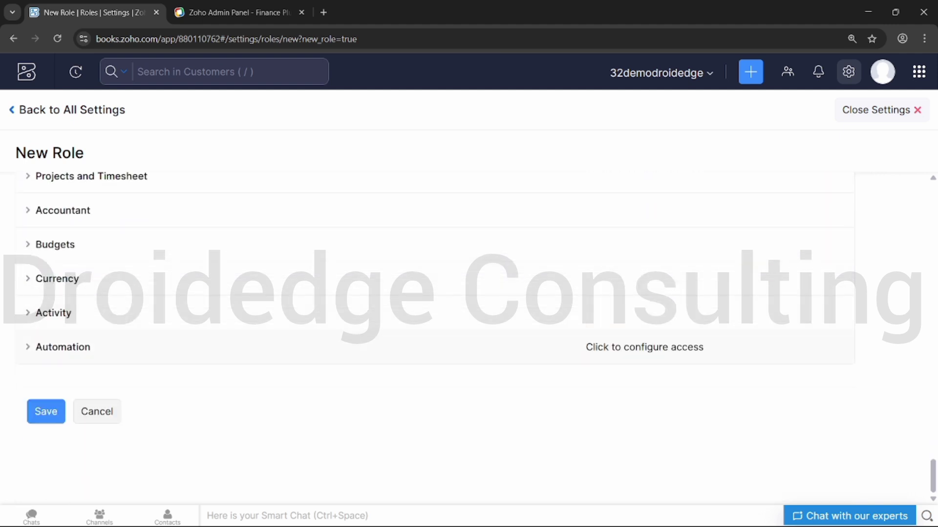
scroll(645, 279, "up", 3)
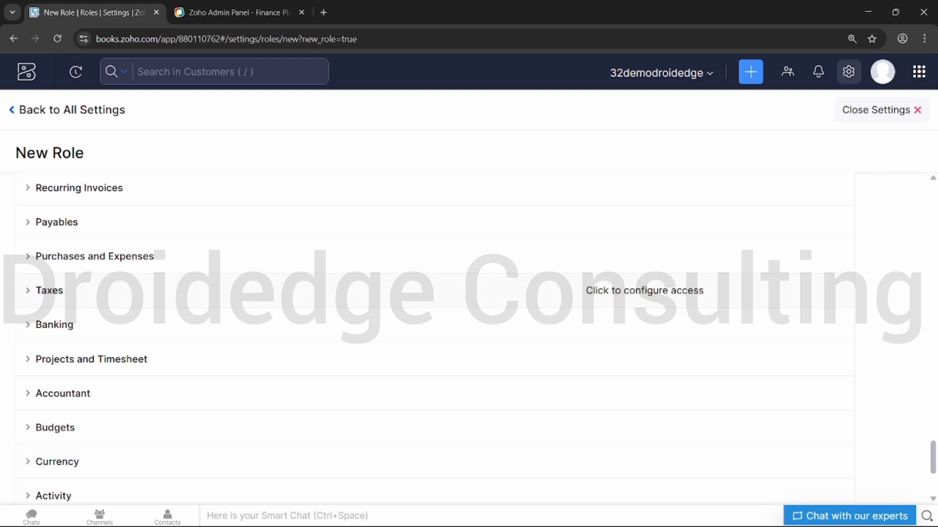
- Expand and collapse the Banking, Taxes and Payables report groups, then scroll to the form's end
left_click(644, 325)
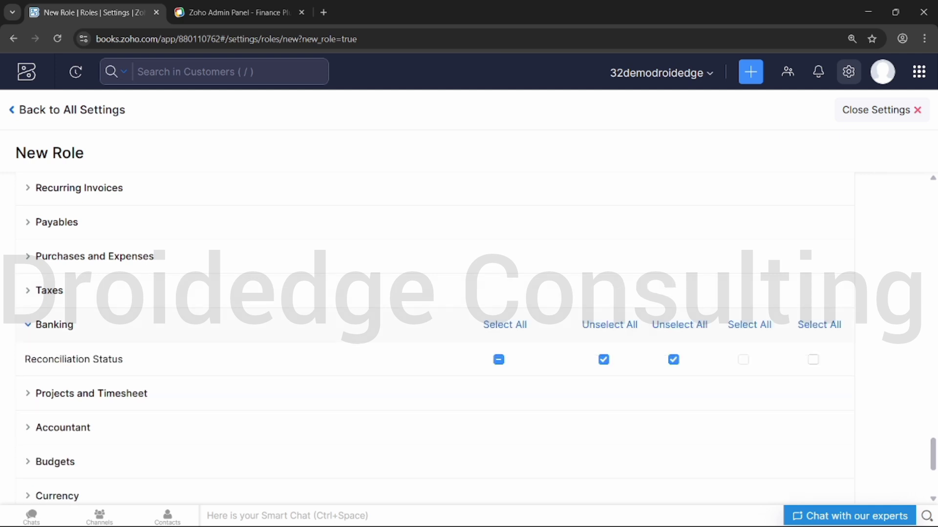
left_click(644, 325)
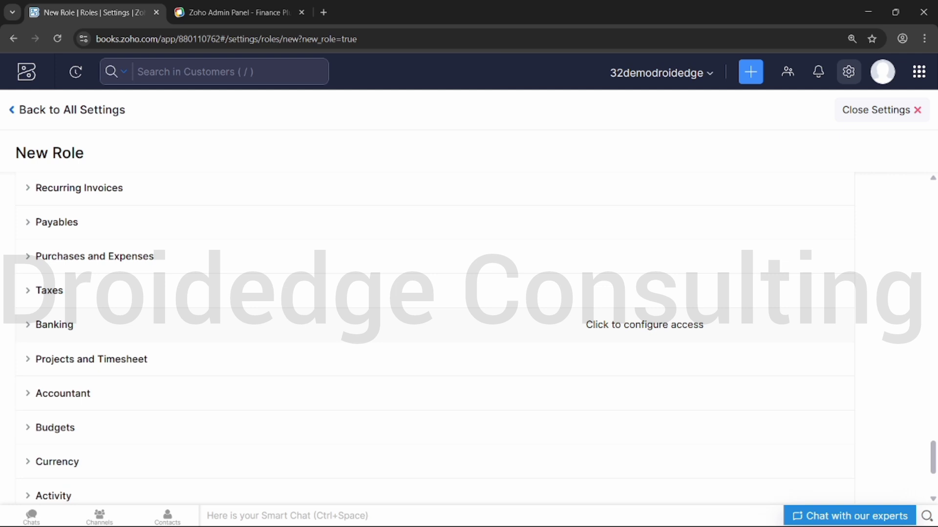
left_click(644, 325)
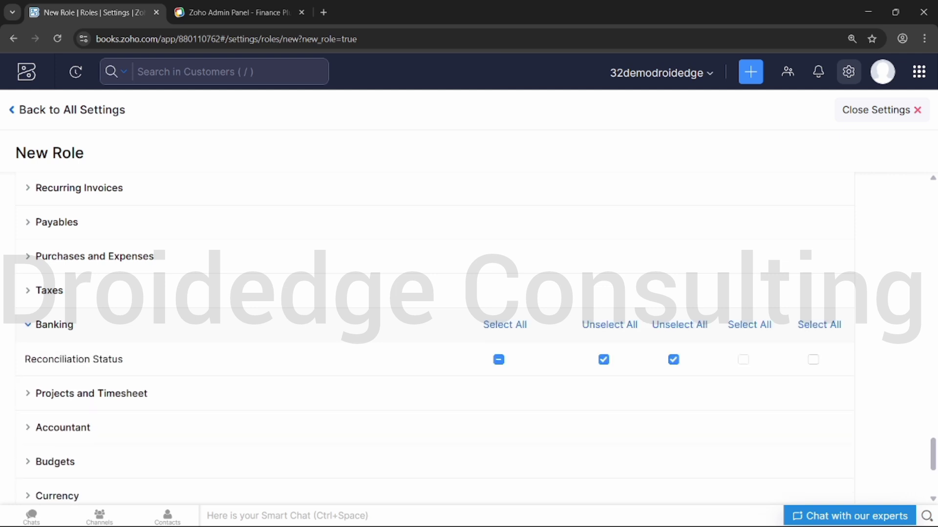
left_click(645, 325)
left_click(644, 290)
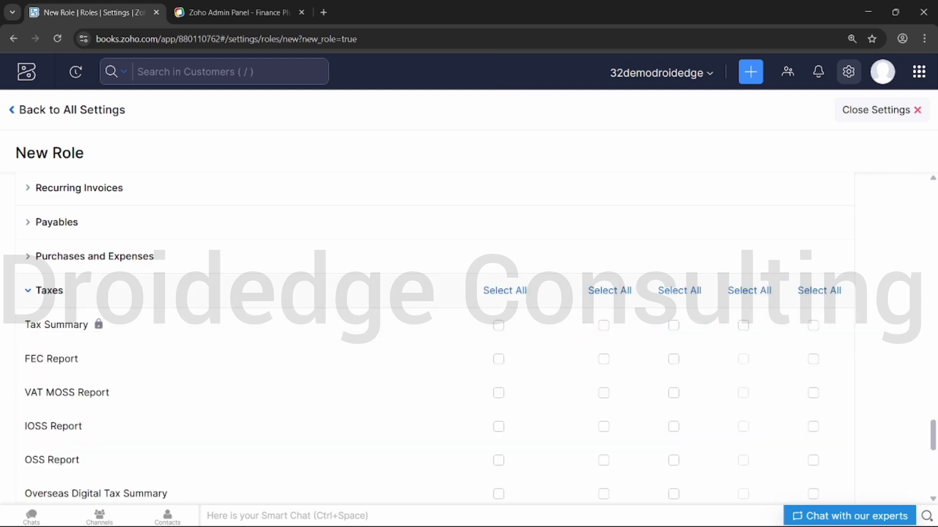
left_click(645, 291)
left_click(645, 223)
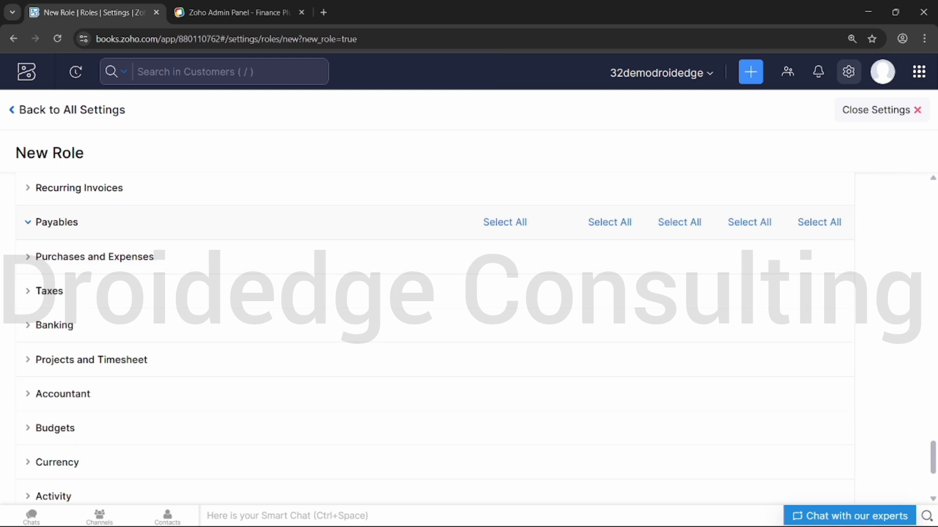
left_click(644, 222)
scroll(645, 289, "down", 4)
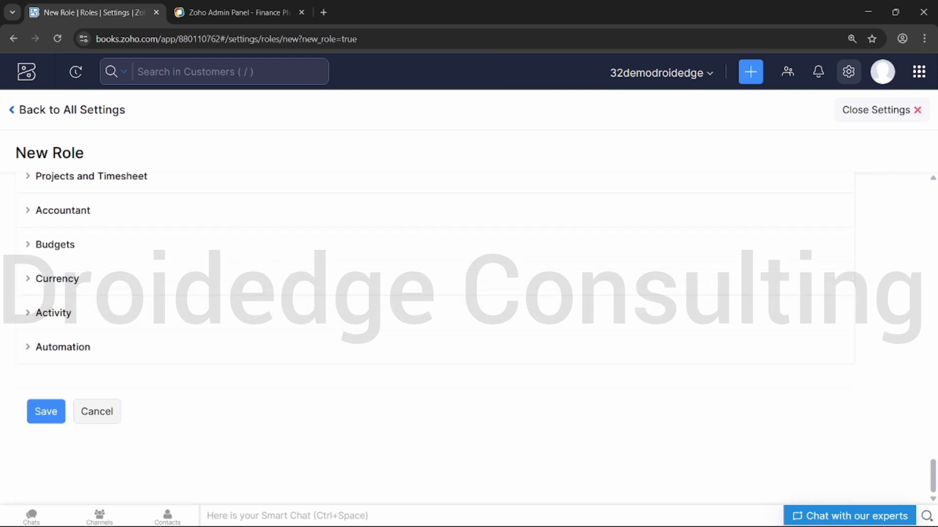
- Save the Manager role, then open the single user's details from Users & Roles > Users
left_click(46, 411)
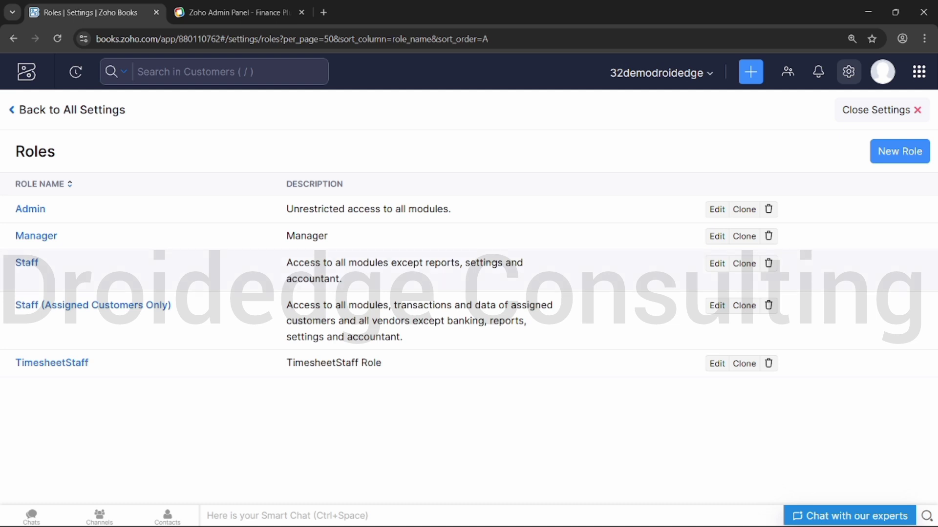
left_click(214, 72)
left_click(13, 38)
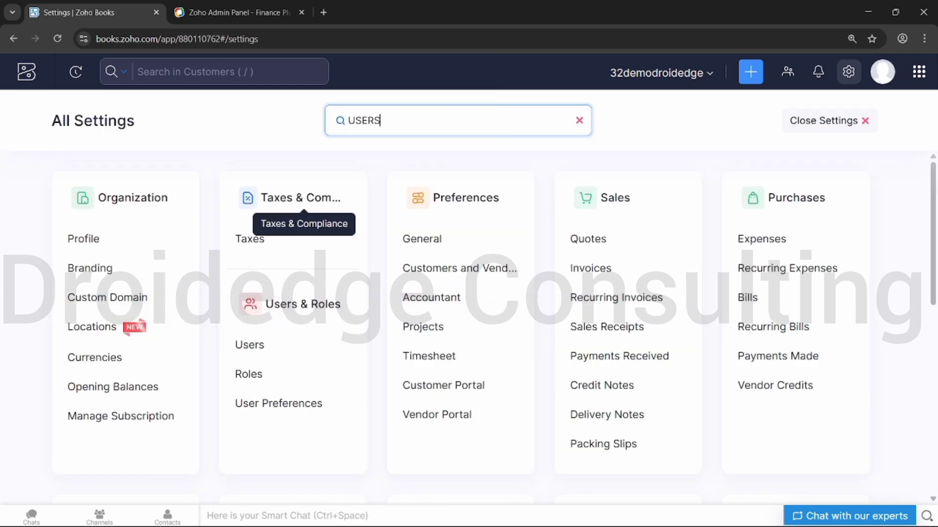
left_click(249, 345)
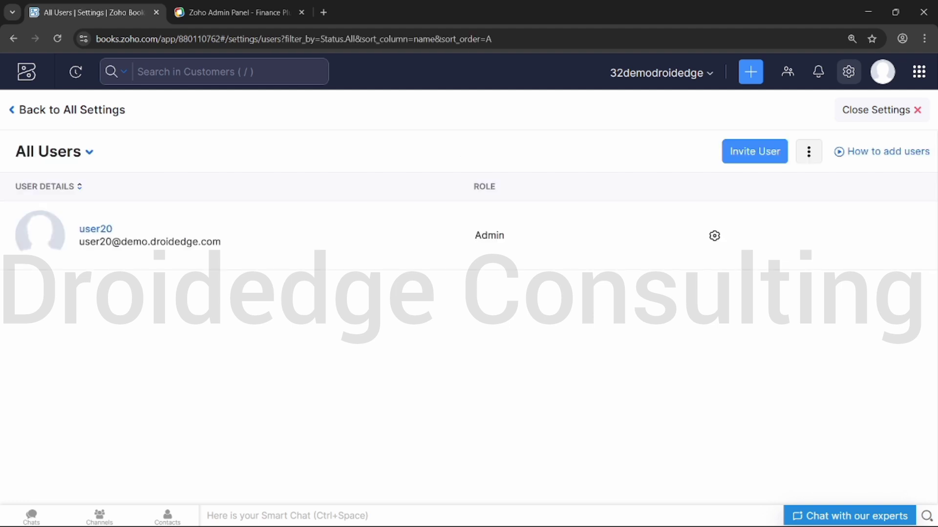
left_click(96, 230)
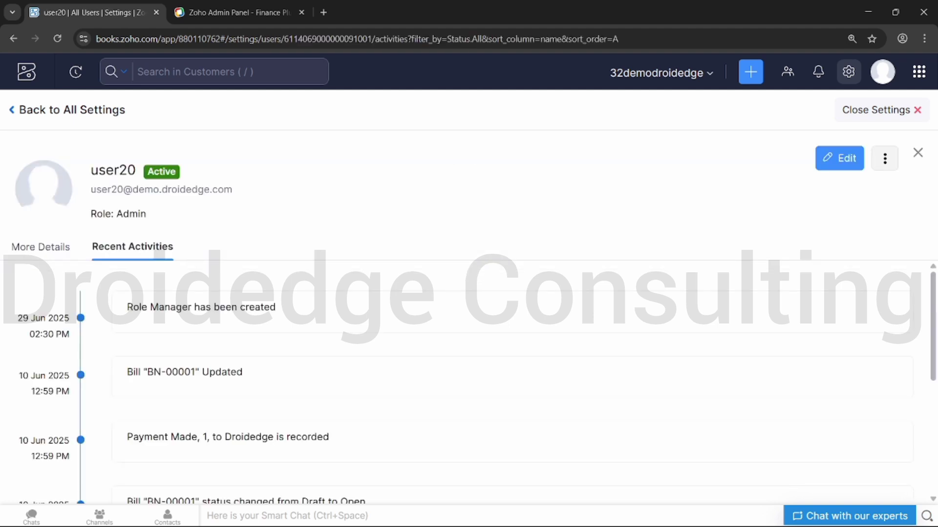
left_click(839, 158)
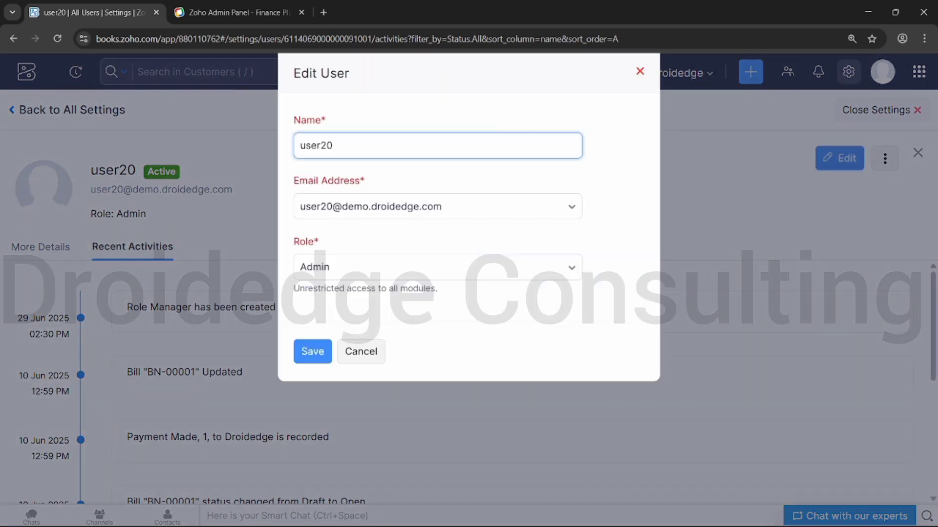
left_click(438, 268)
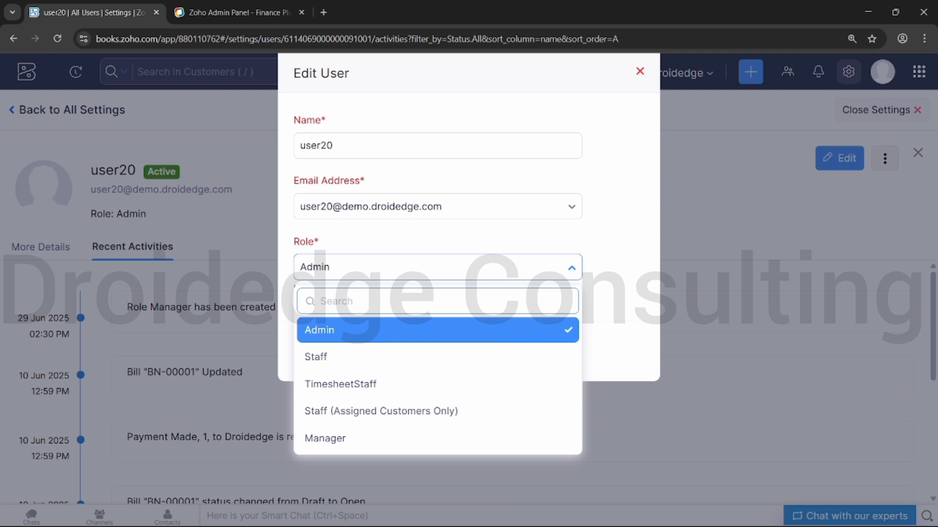
left_click(381, 439)
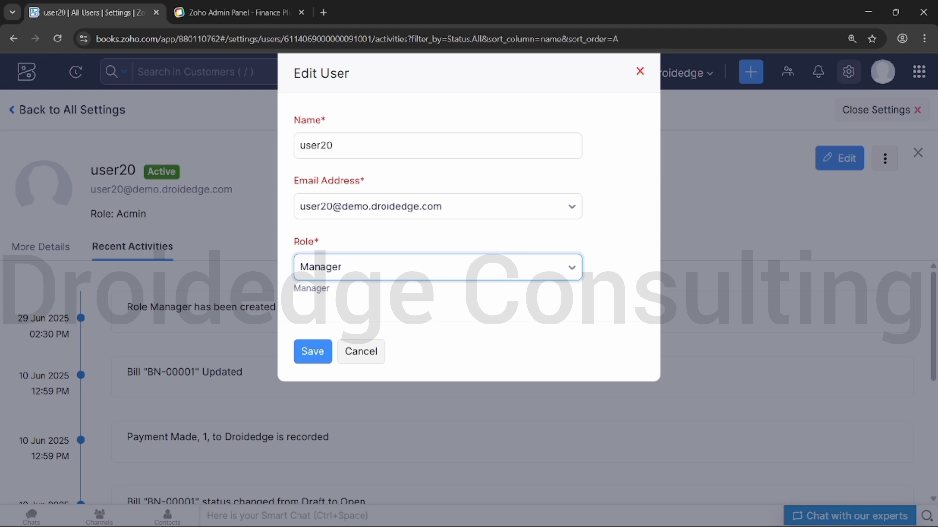
left_click(438, 267)
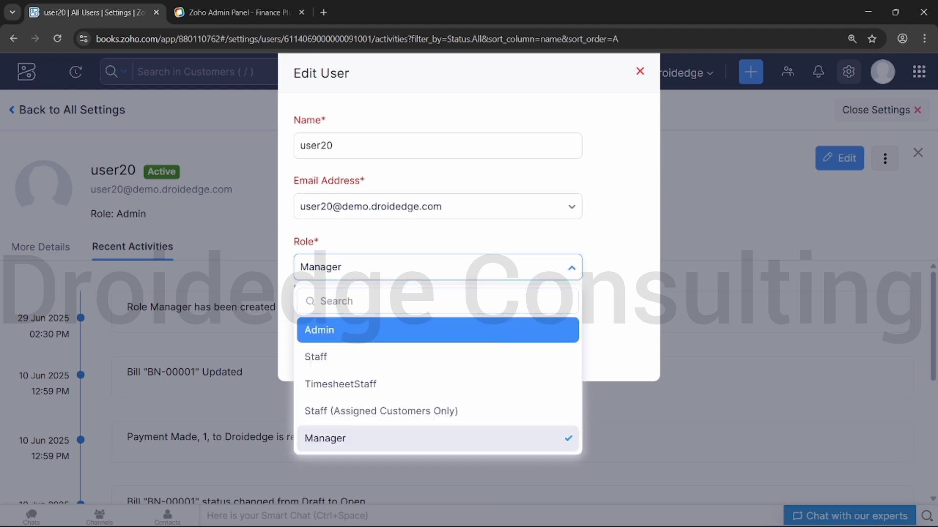
key("Escape")
key("Return")
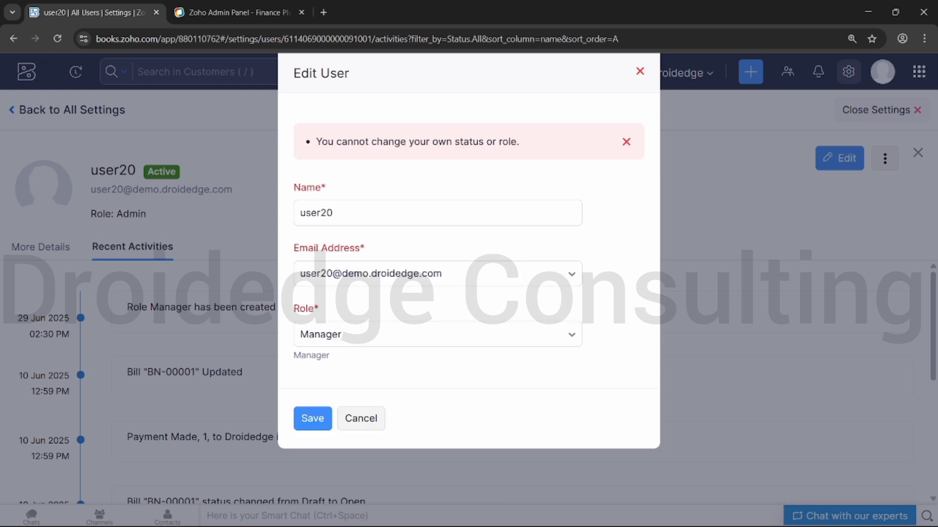
left_click(438, 335)
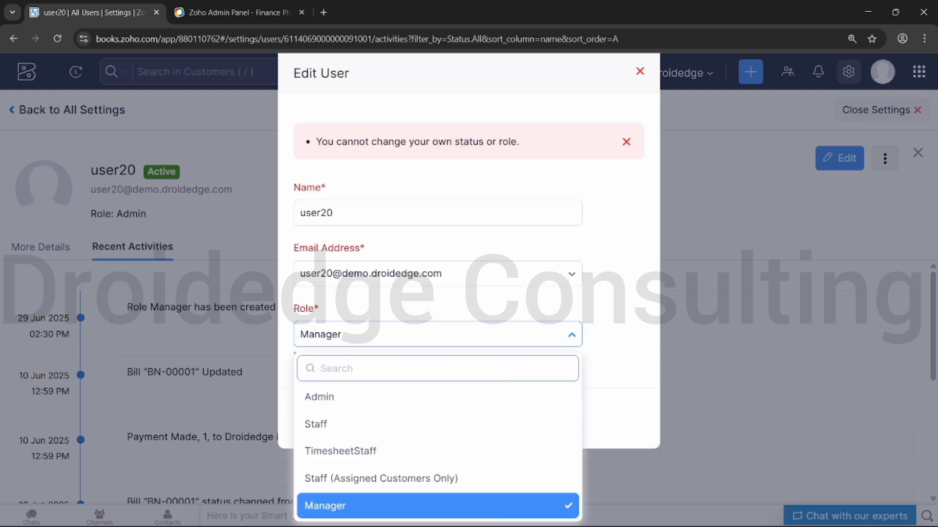
key("Escape")
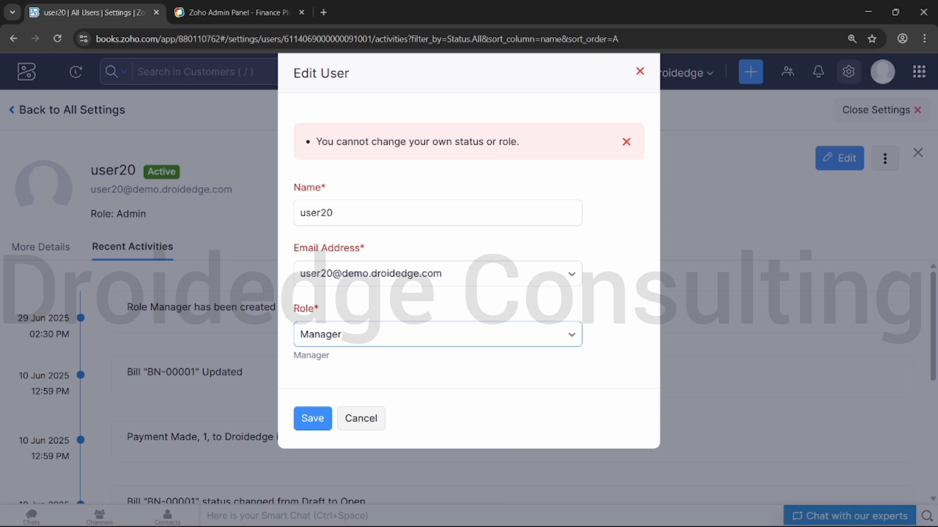
left_click(437, 334)
left_click(435, 396)
left_click(312, 418)
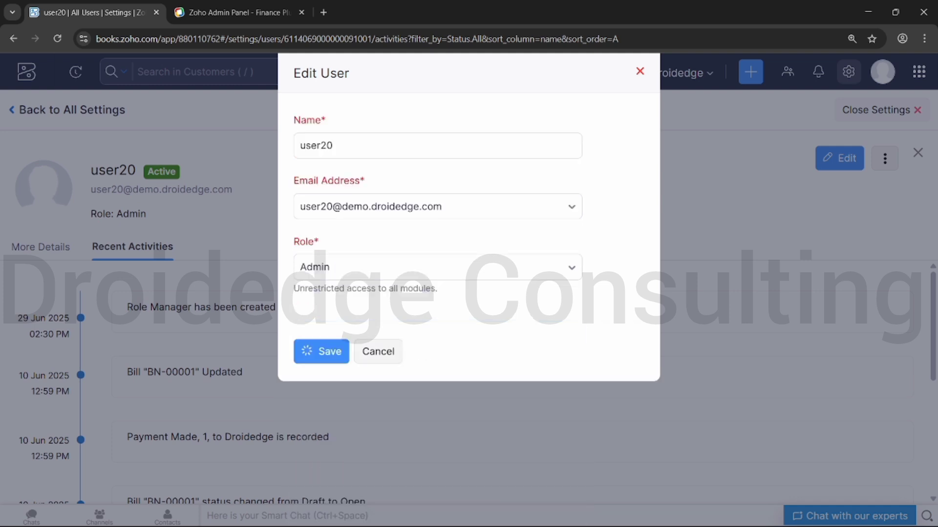